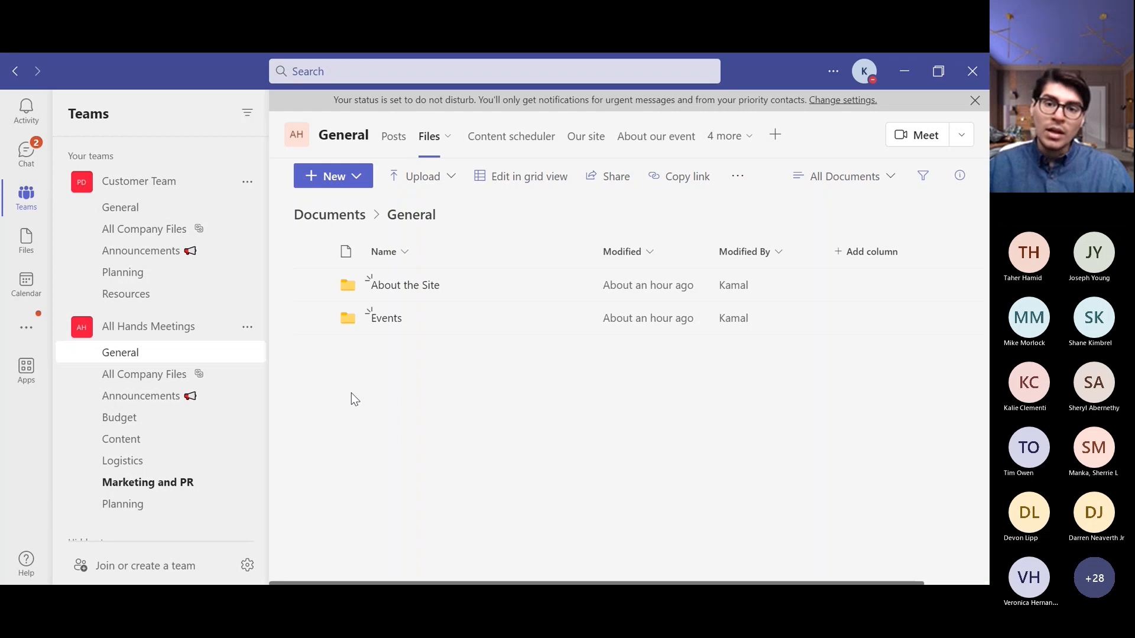
click(732, 183)
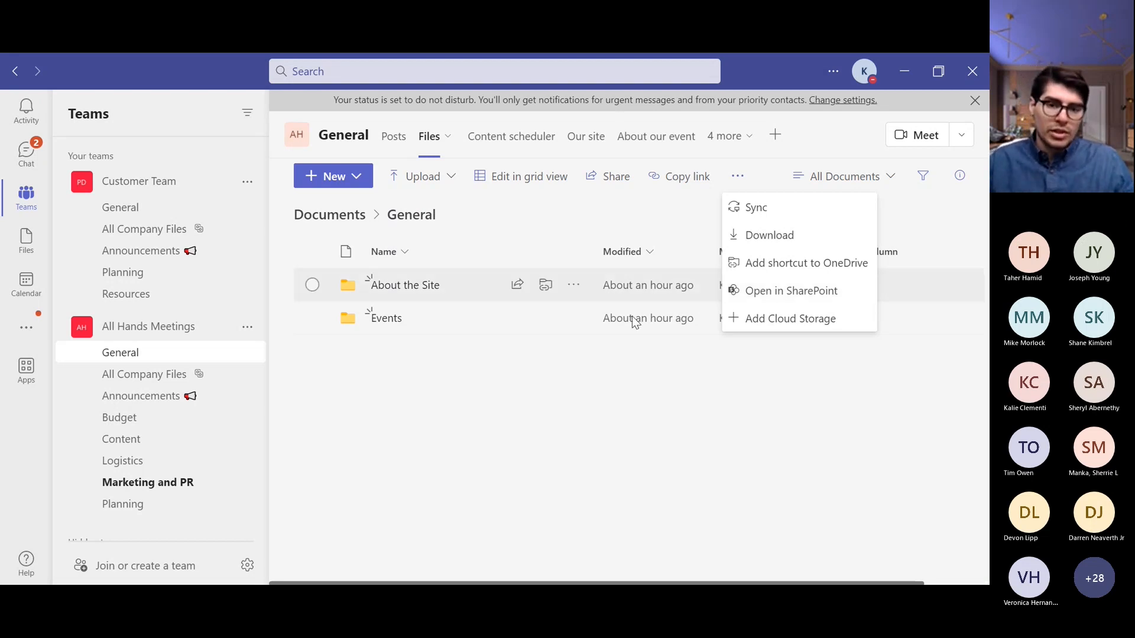
click(604, 368)
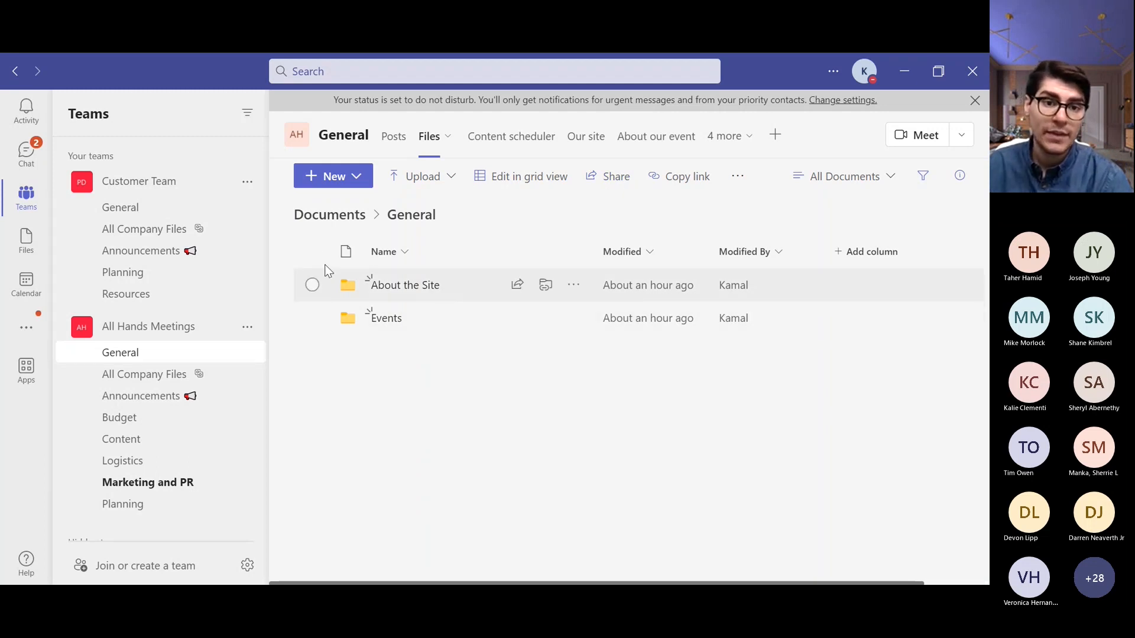
Step: Create a Word document named "BUdget tracker" in the General channel's files and return to the file list
click(334, 176)
key(Escape)
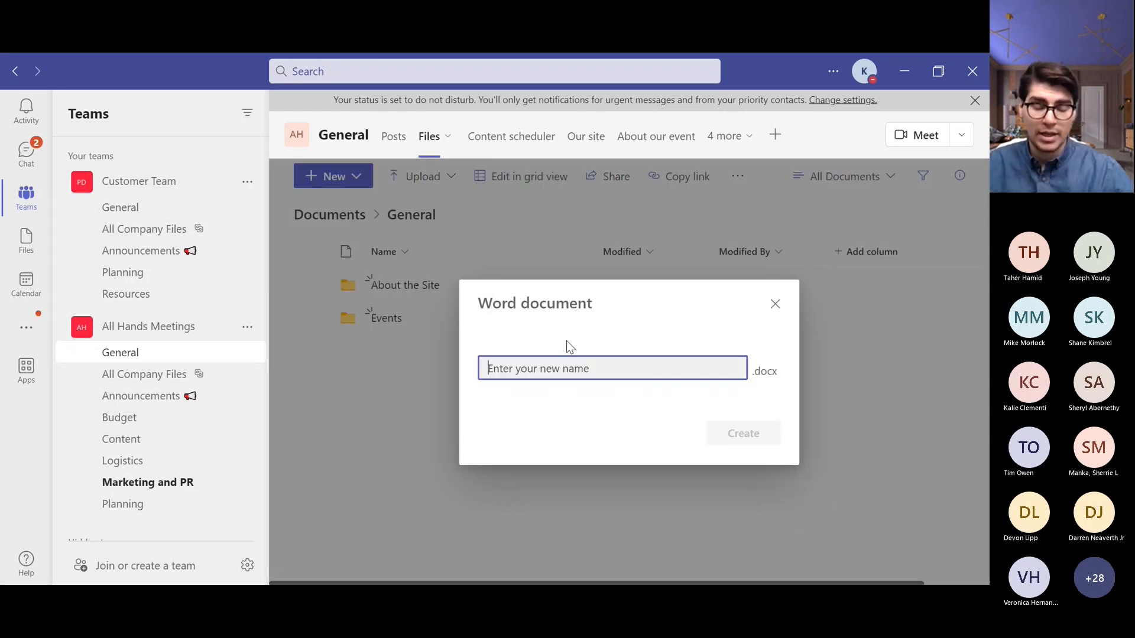
text(BUdg)
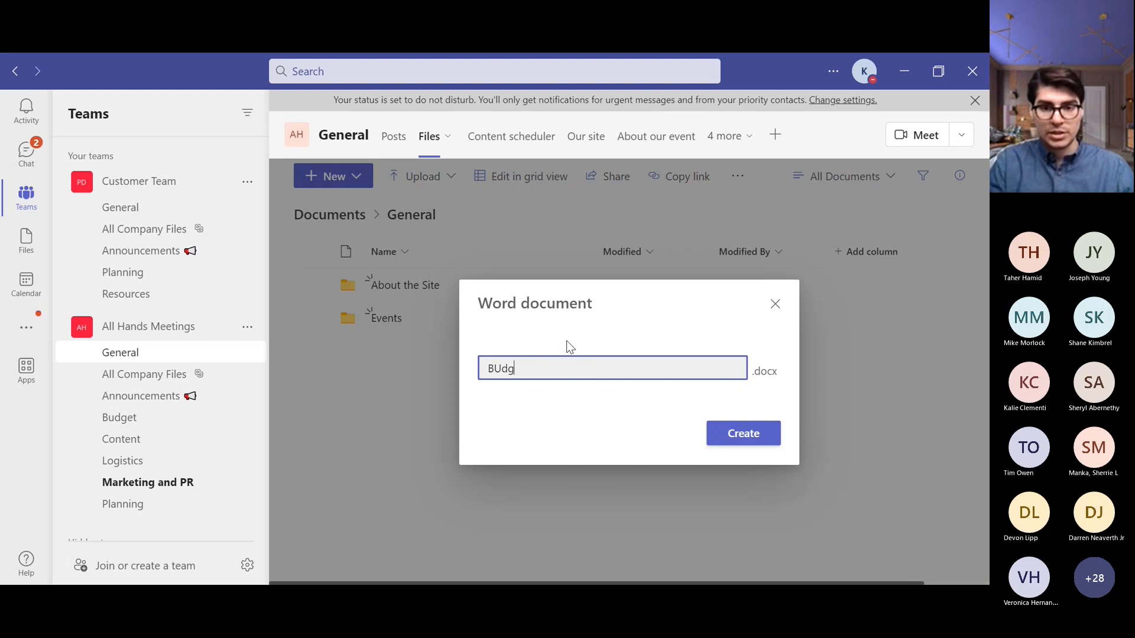
text(et tracker)
key(Return)
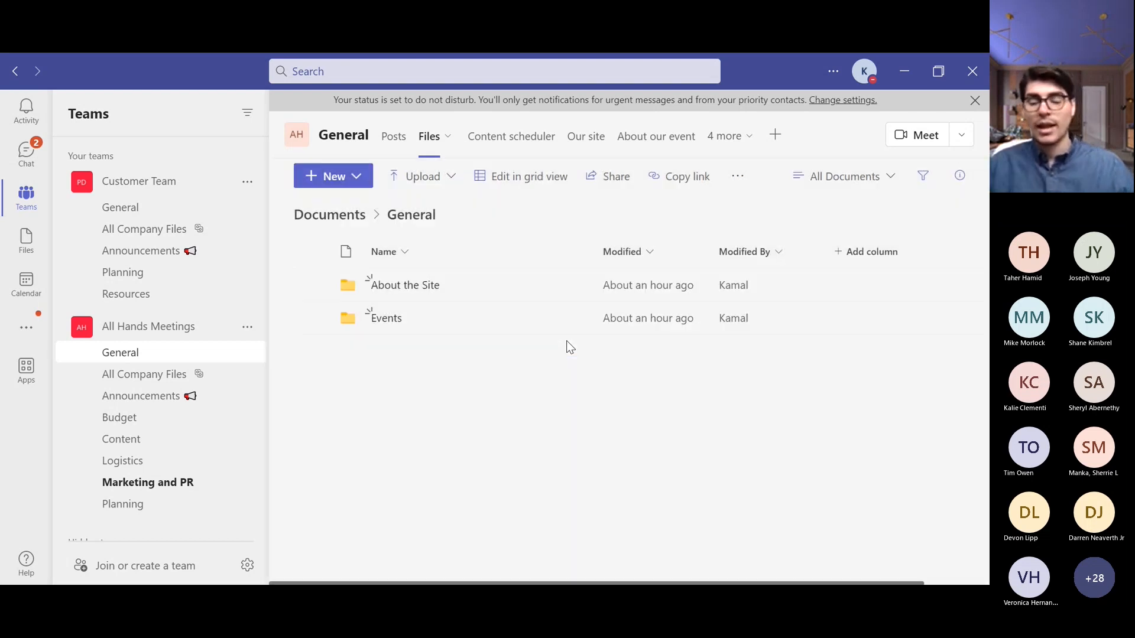
click(26, 197)
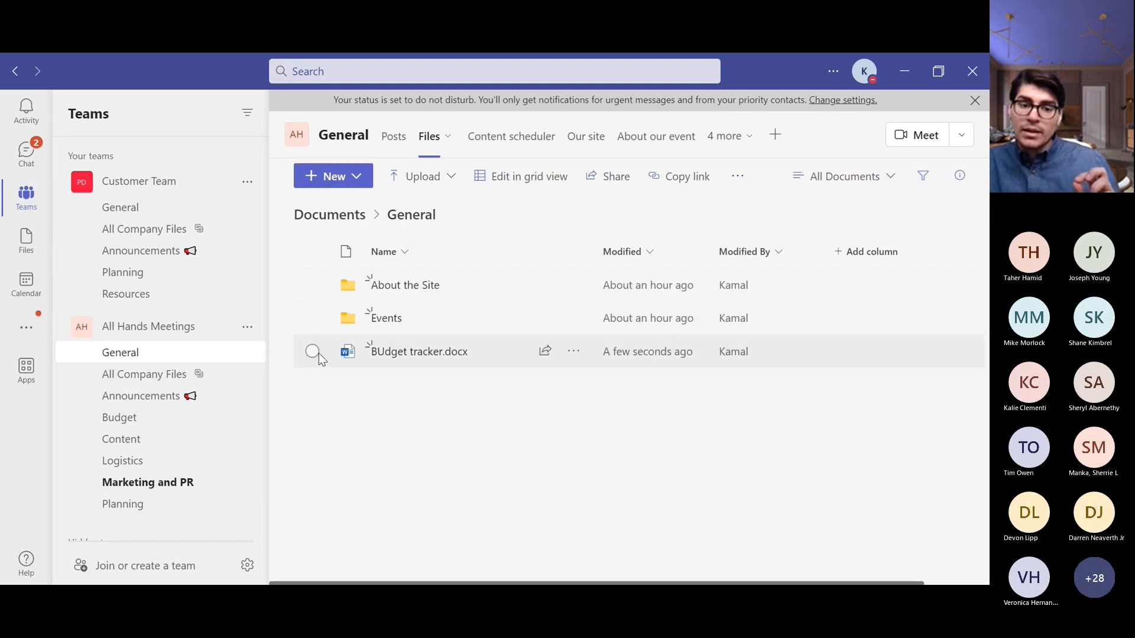
Step: Examine the link-sharing options for BUdget tracker.docx and close them without sending
click(312, 351)
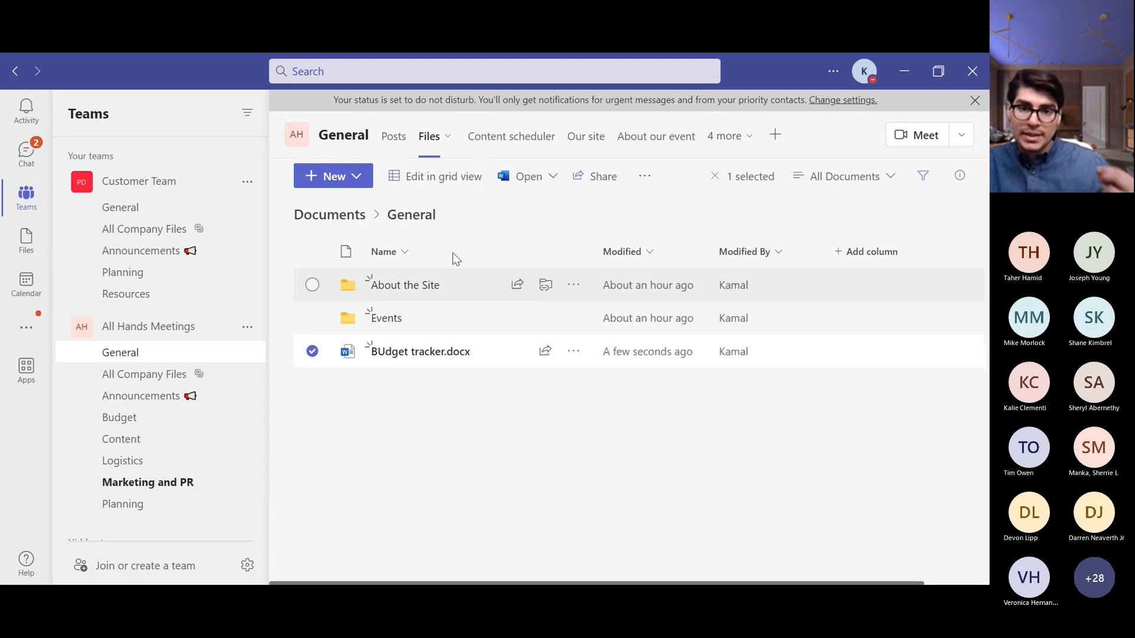
click(602, 180)
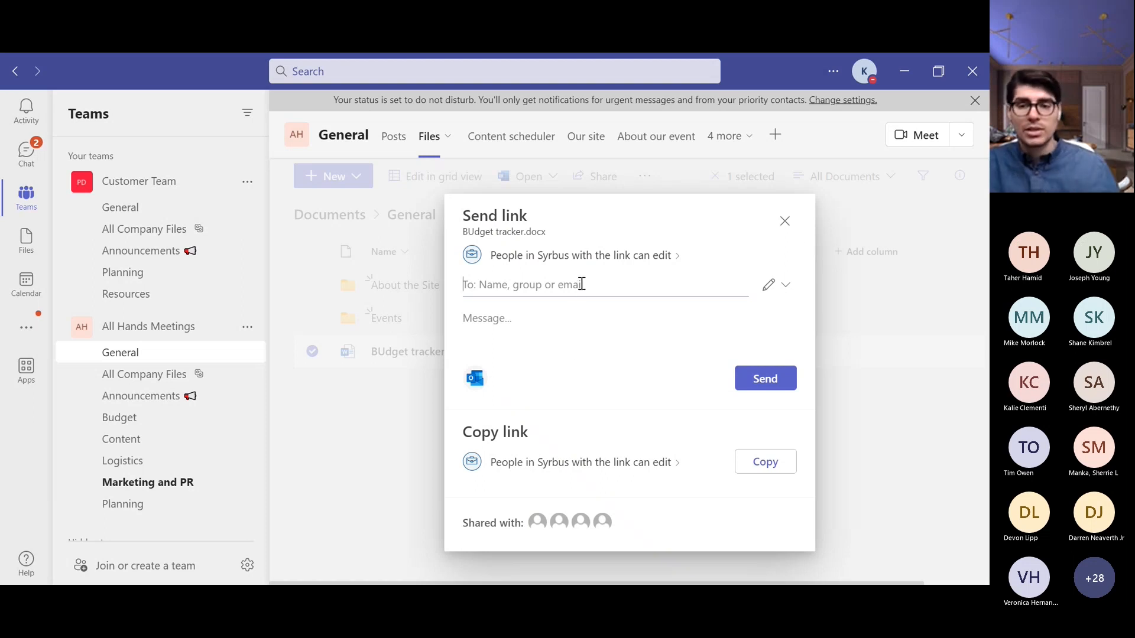
click(784, 223)
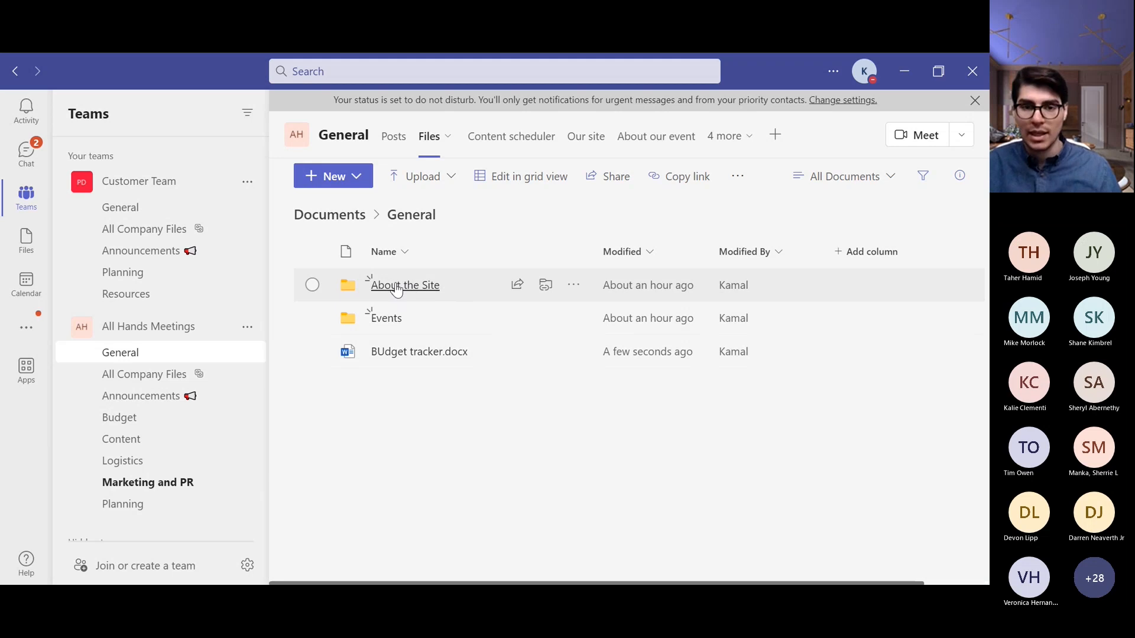
Step: Pin the Events folder to the top of the General file list
click(313, 321)
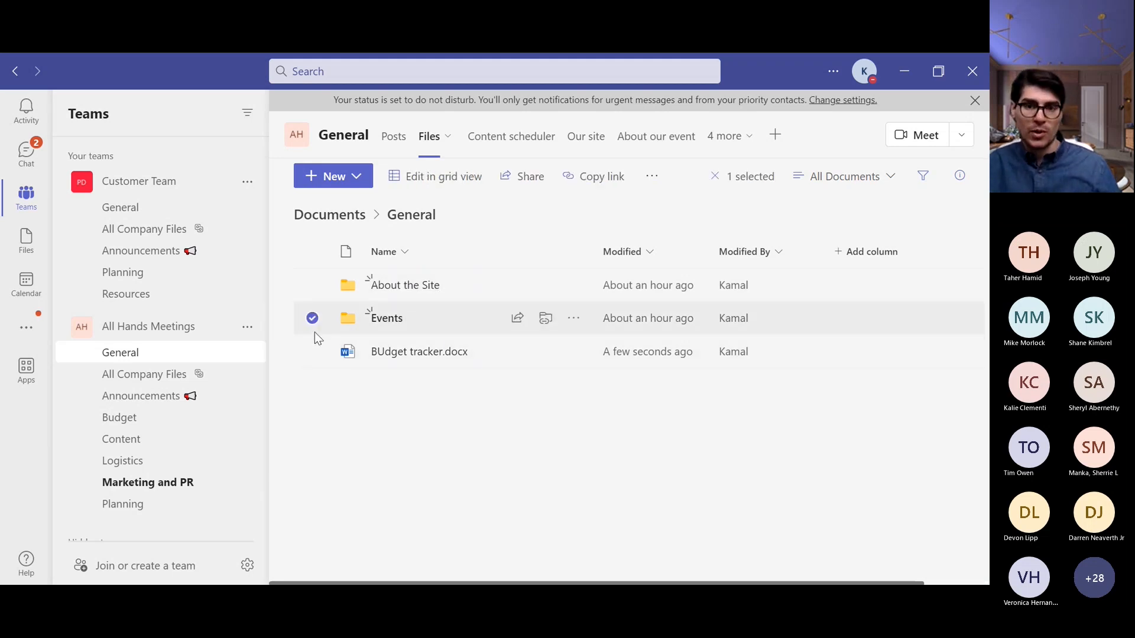
click(652, 177)
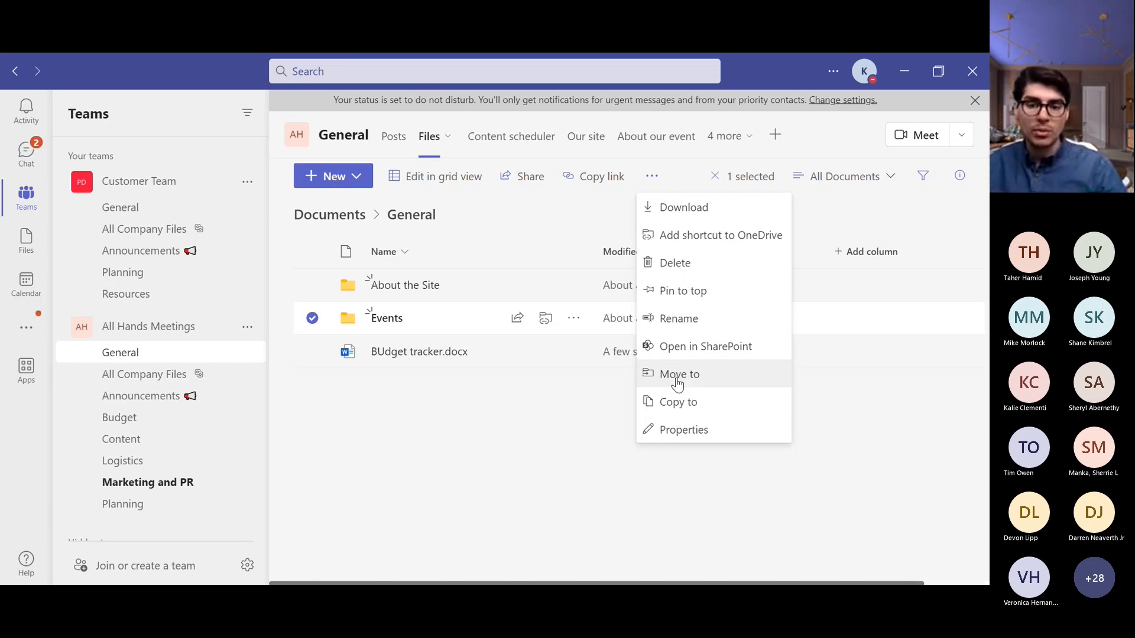
click(678, 291)
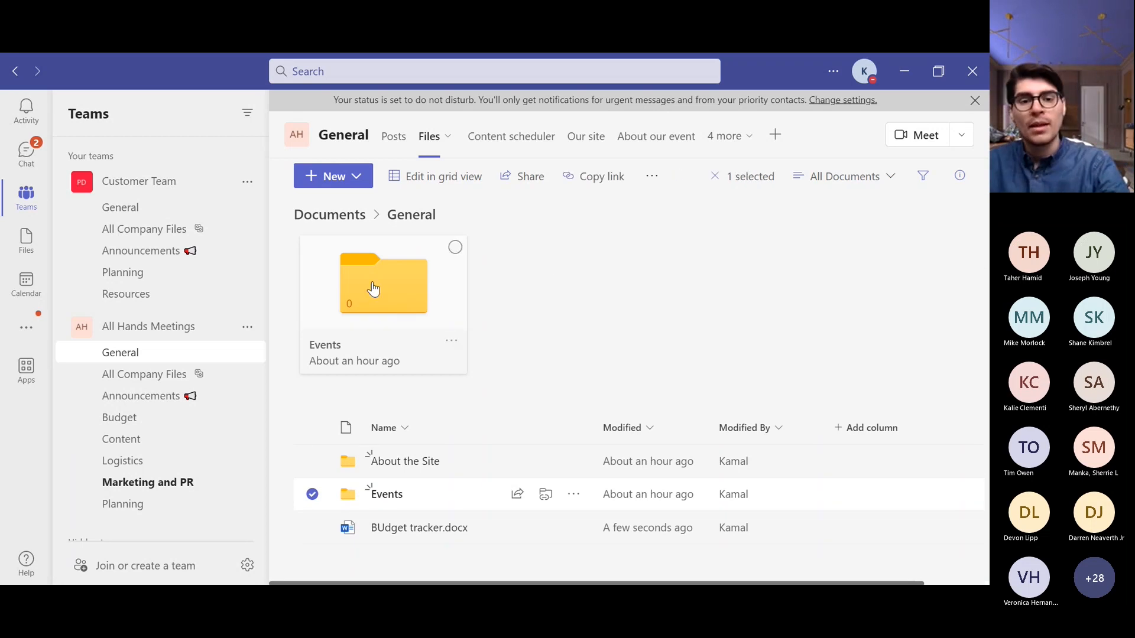
Step: Unpin the Events folder from the top of the file list
click(455, 249)
click(452, 341)
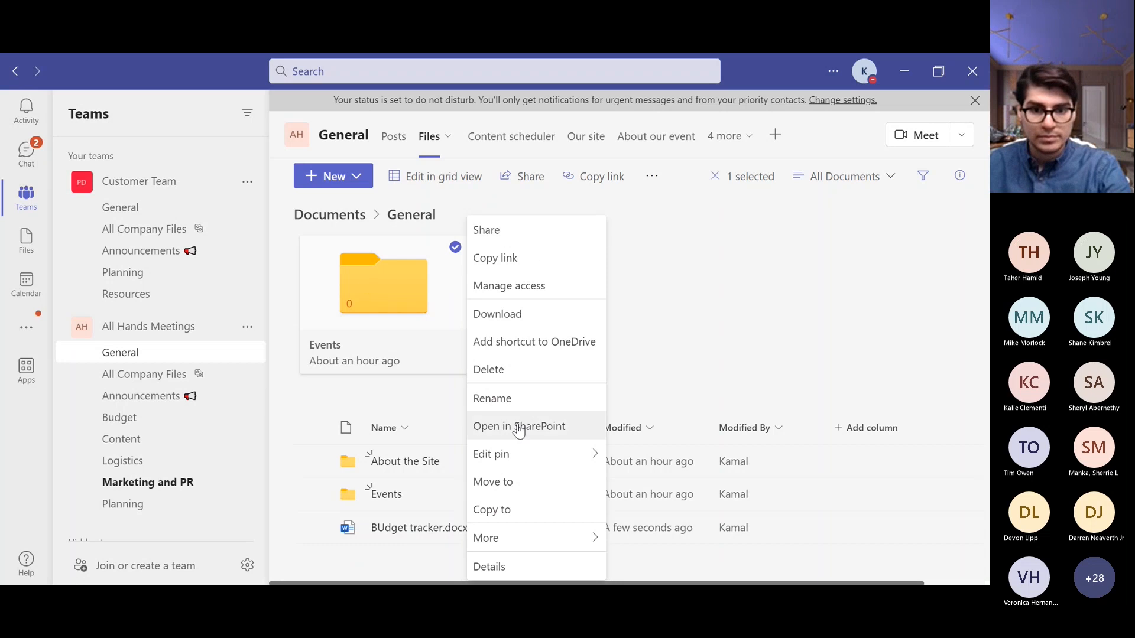
mouse_move(523, 455)
click(650, 455)
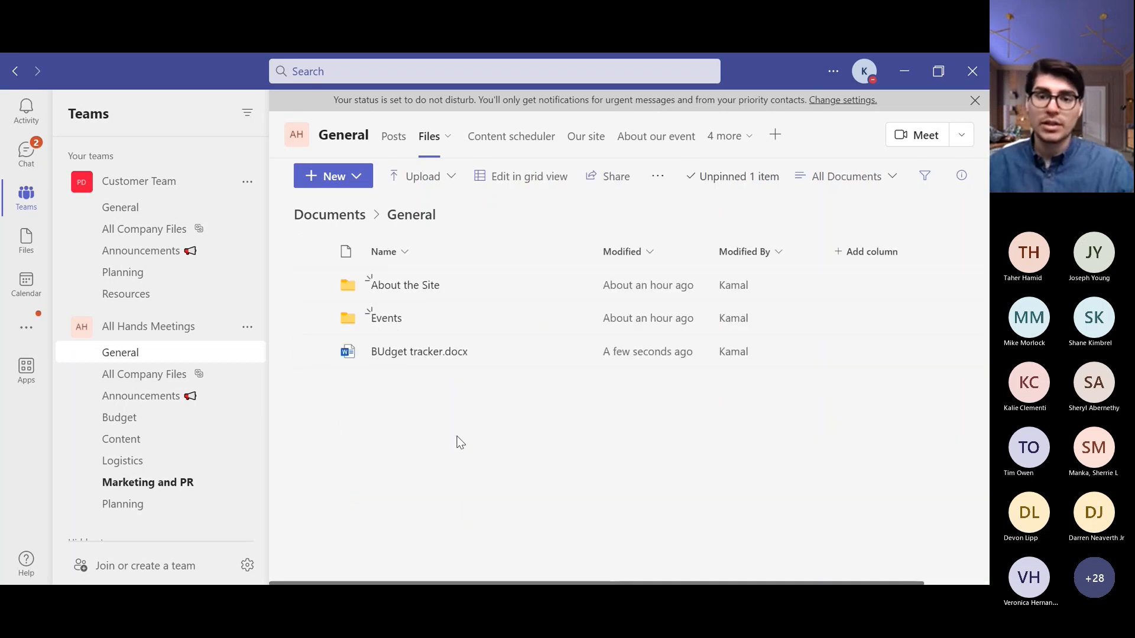
Step: Open BUdget tracker.docx and enter the text "Budget Tracker" on its first line
click(404, 353)
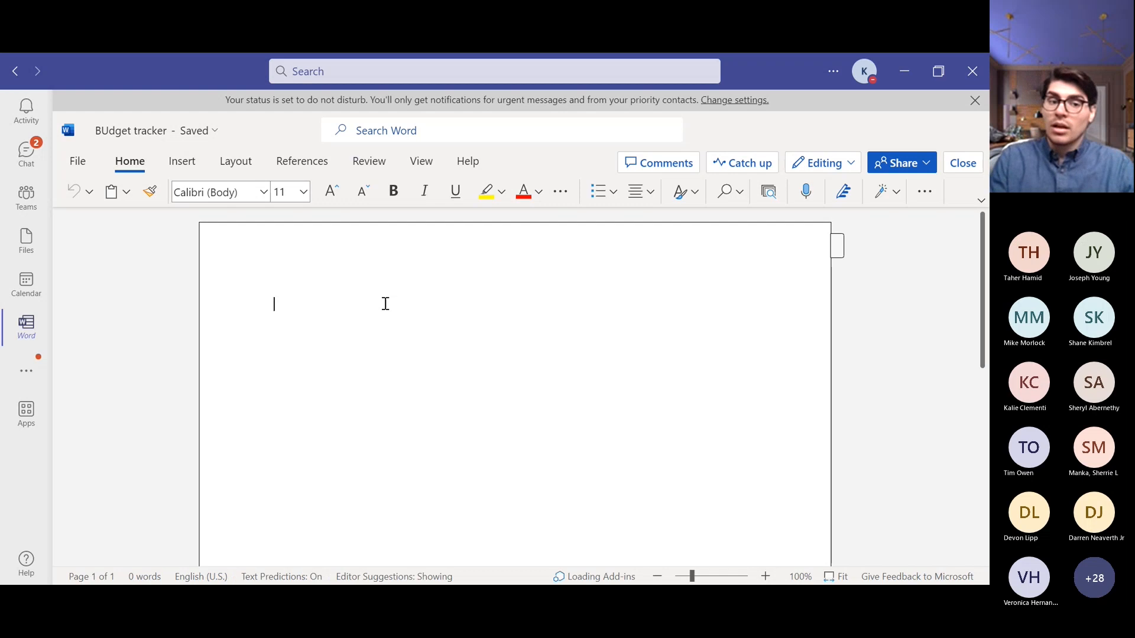
text(Budget)
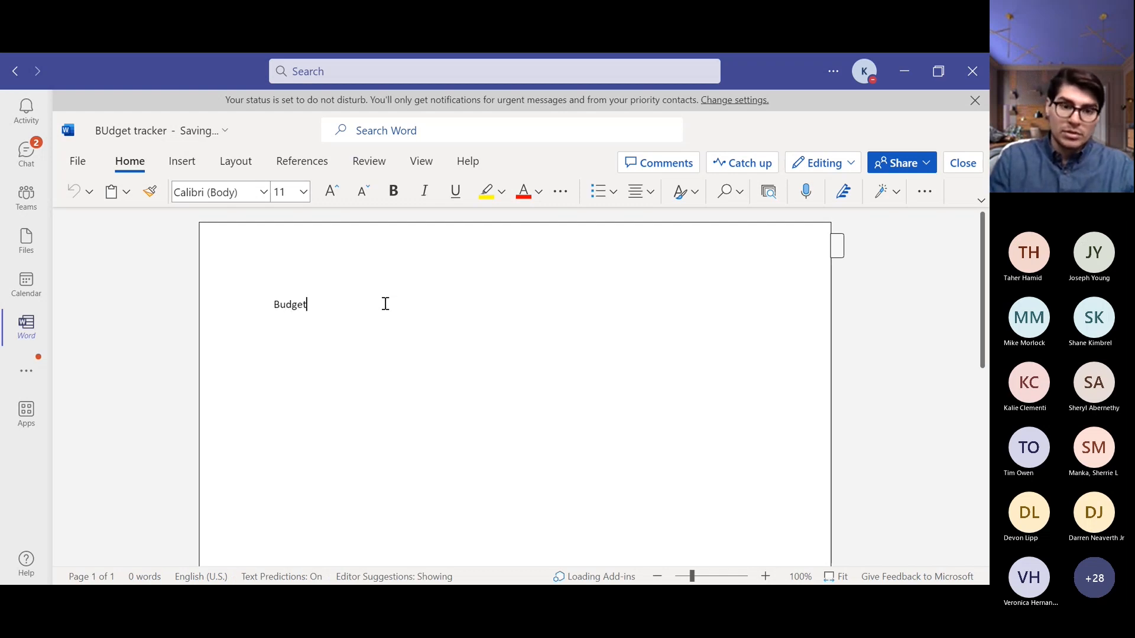
text( Tracker)
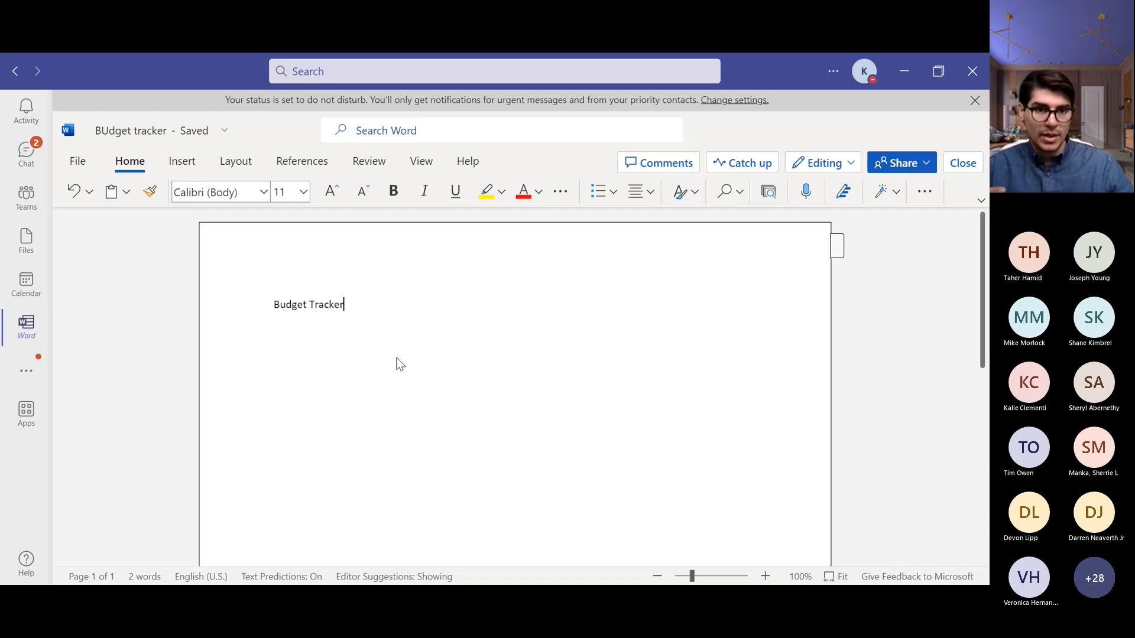
Step: Check the document's file name, location and save details, and review its editing modes and opening options
click(210, 132)
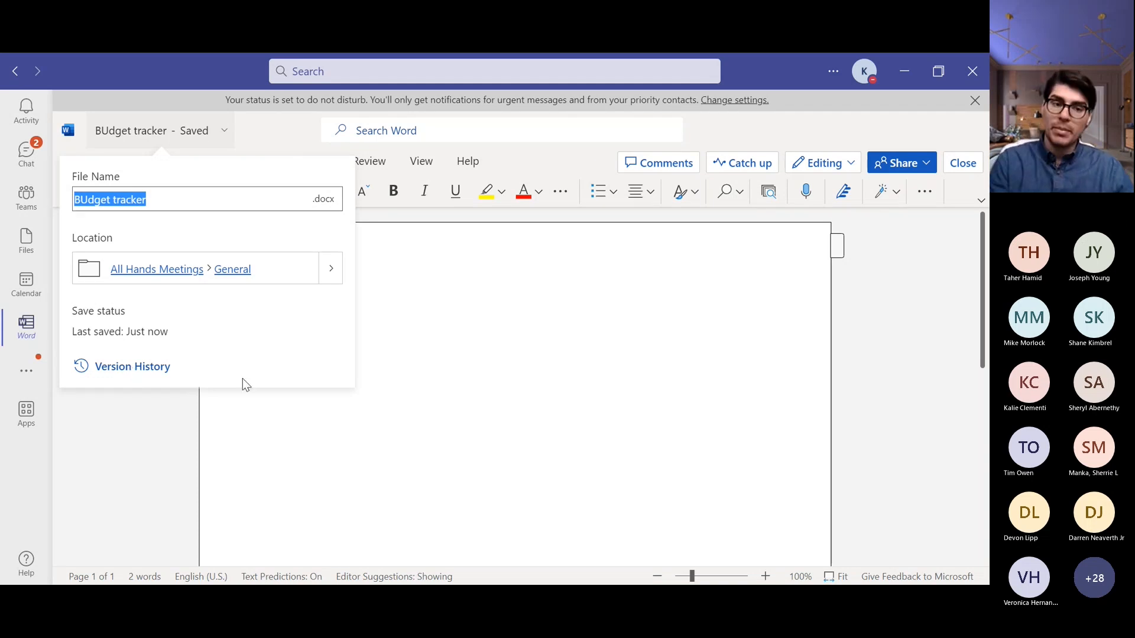
click(563, 338)
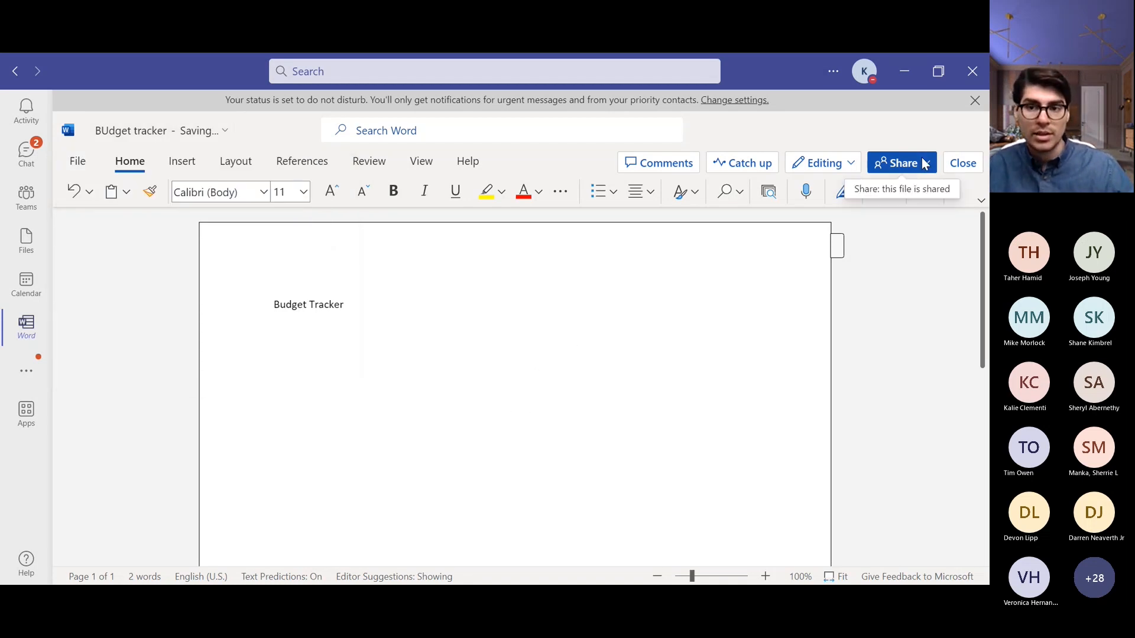
click(825, 163)
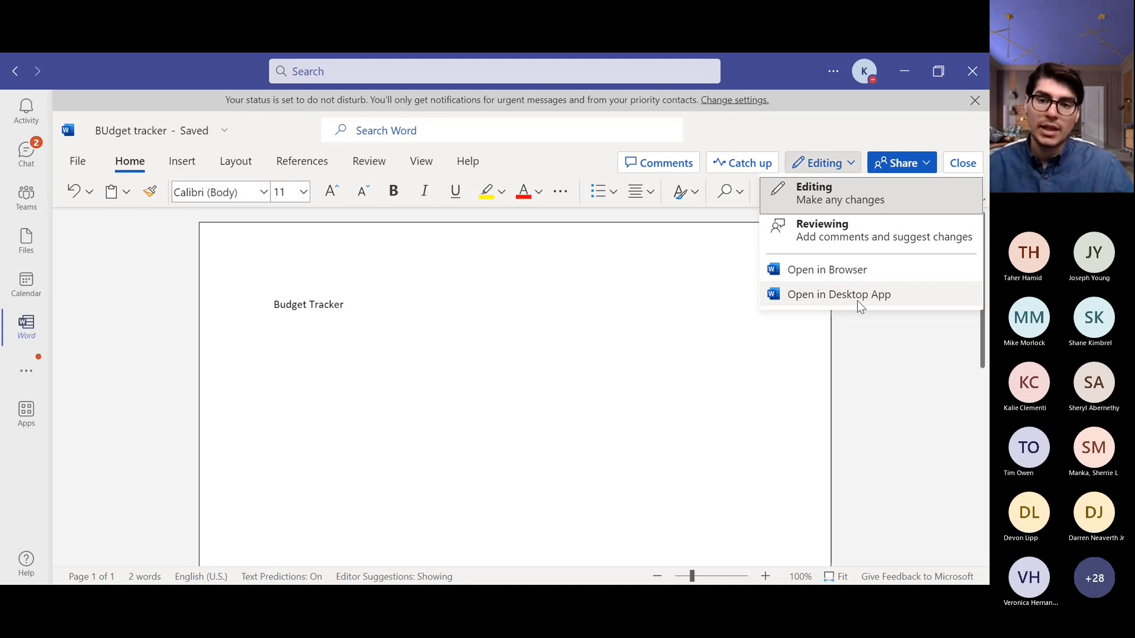
key(Escape)
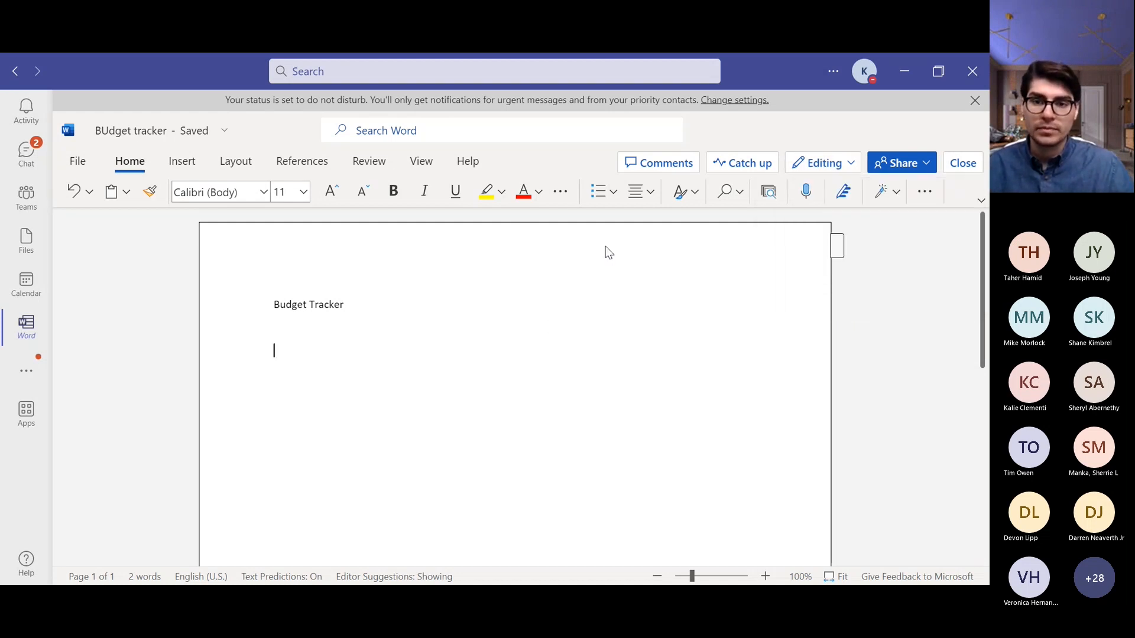
Step: Start a new comment with an @ mention on the "Budget Tracker" text
click(654, 164)
drag(337, 309, 160, 313)
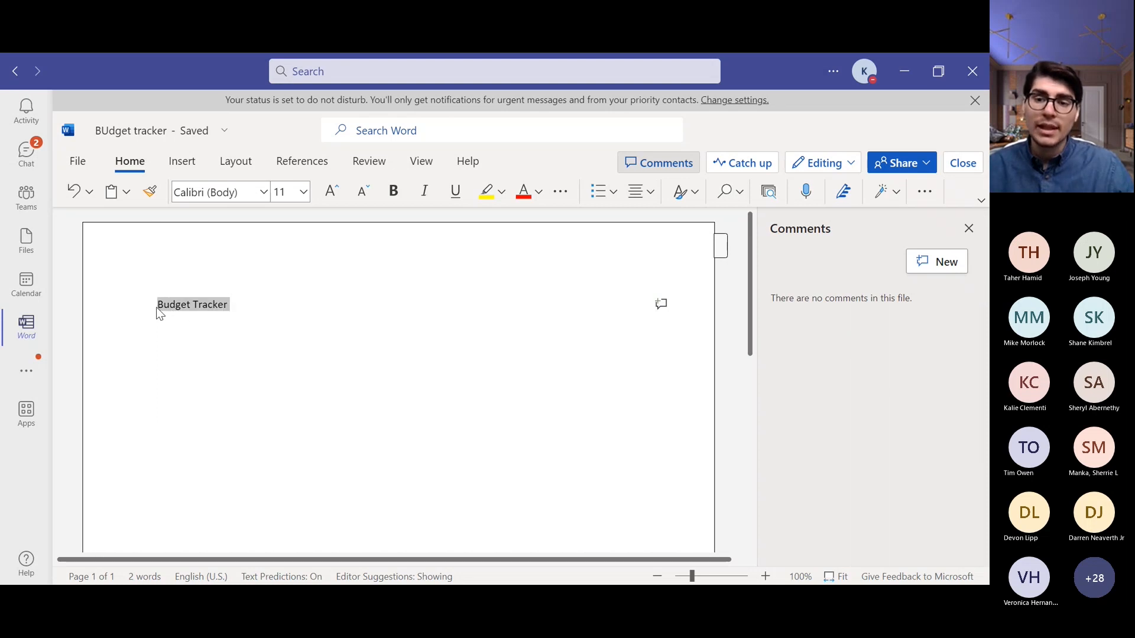
click(931, 262)
text(@)
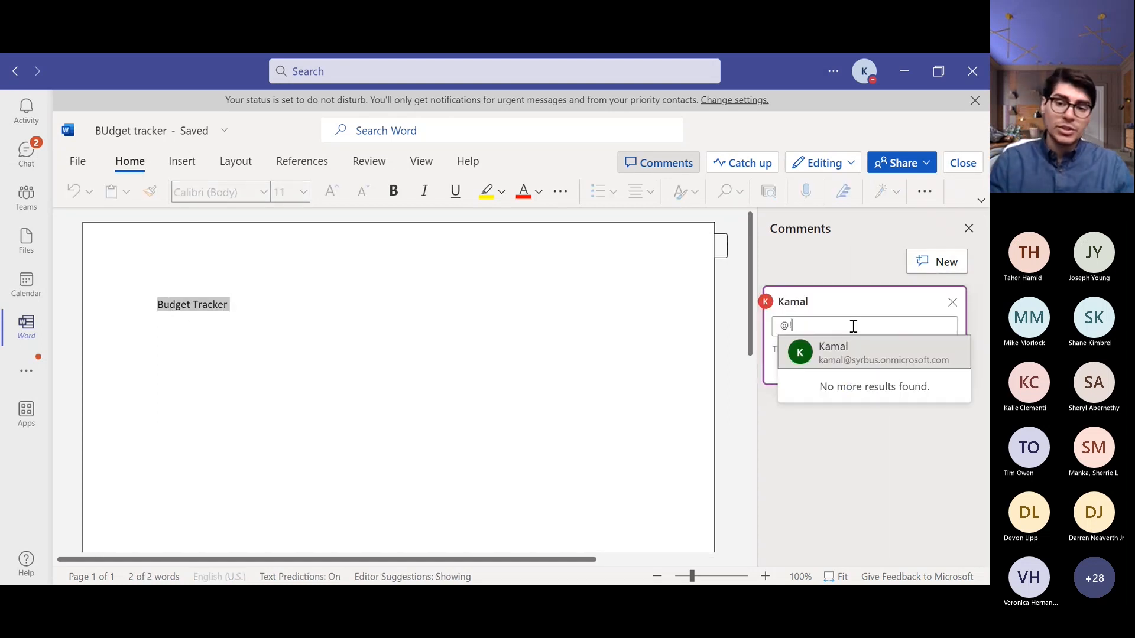
Step: Try to find other people to mention in the comment by searching for "admin" and "ba"
key(BackSpace)
text(admin)
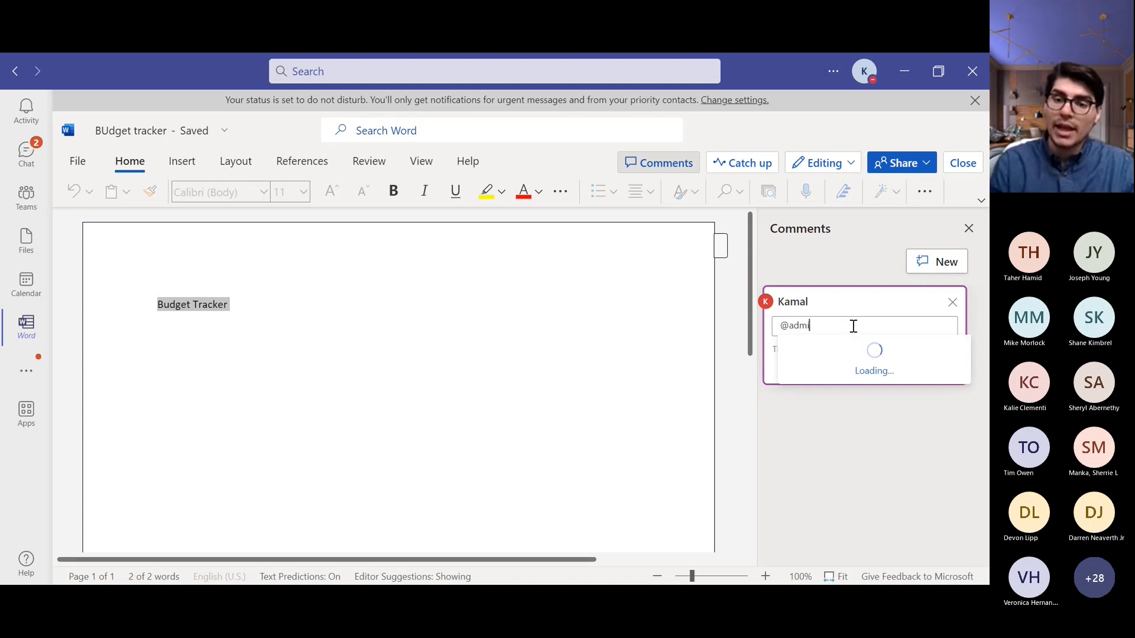
key(BackSpace)
key(BackSpace)
key(BackSpace)
key(BackSpace)
key(BackSpace)
text(ba)
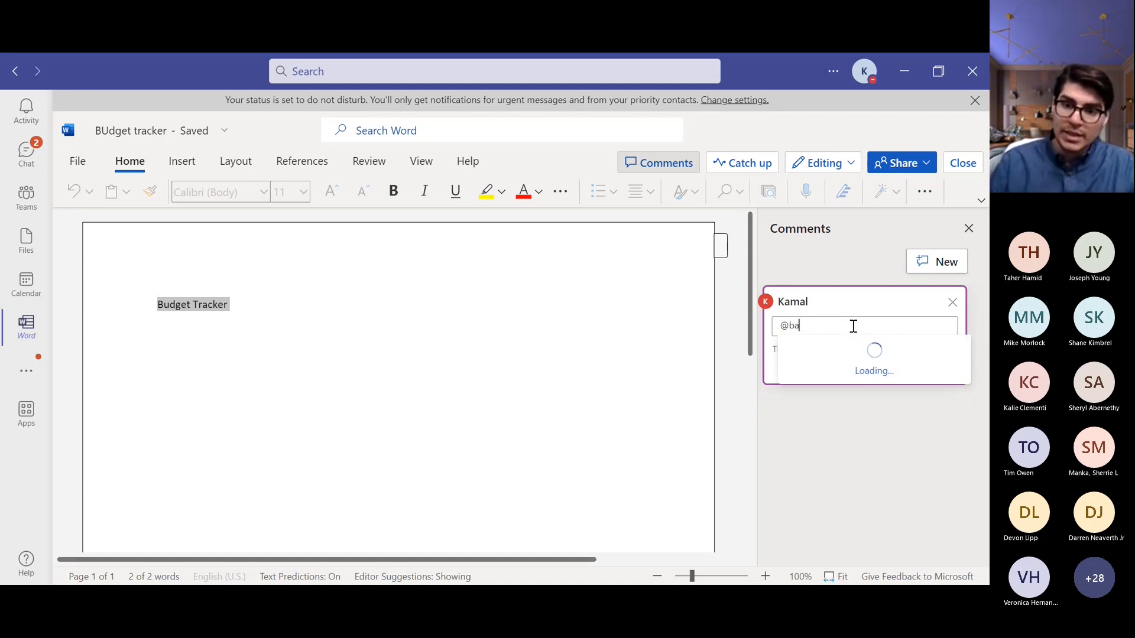
key(BackSpace)
key(BackSpace)
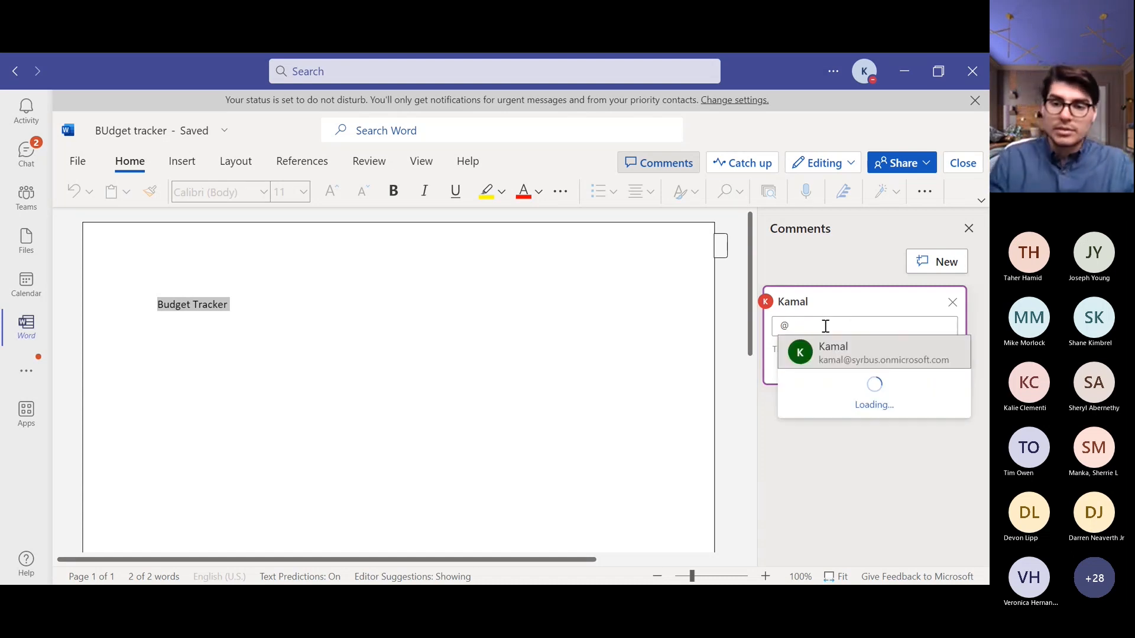
Step: Post the comment "Can you review this part?" mentioning the suggested person and assigned to them as a task
click(825, 354)
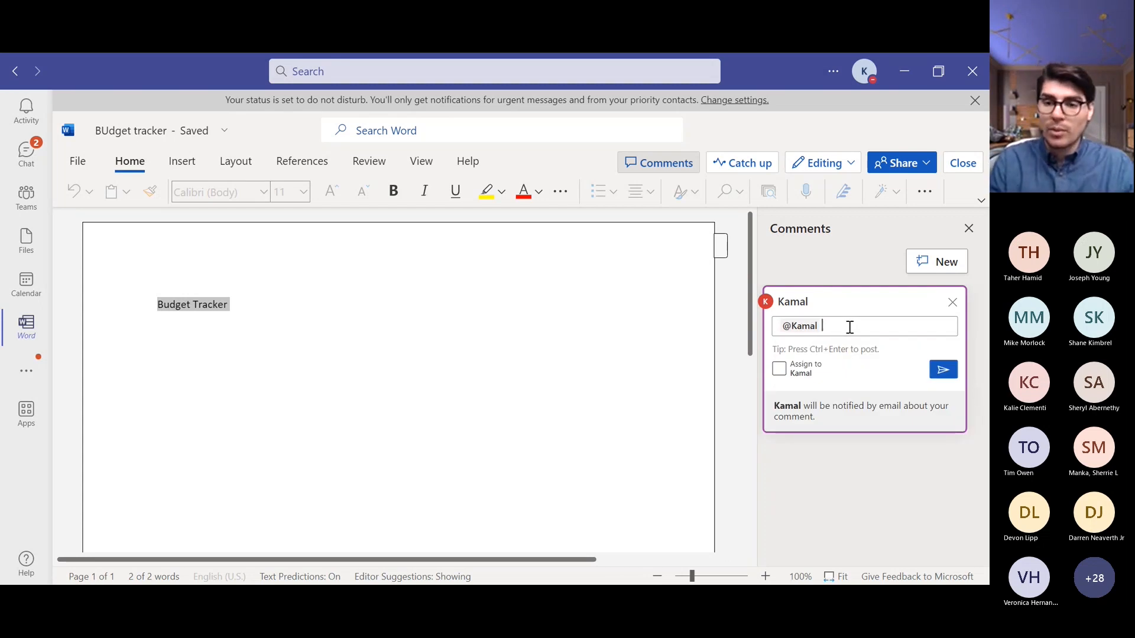
text(Can you review)
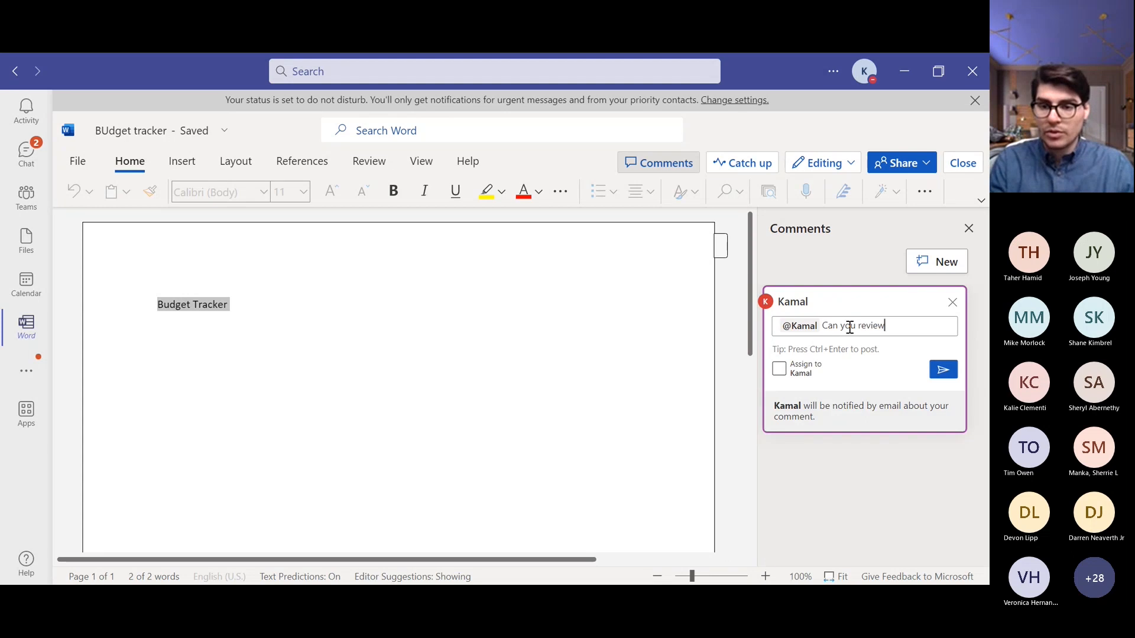
text( this part?)
key(Return)
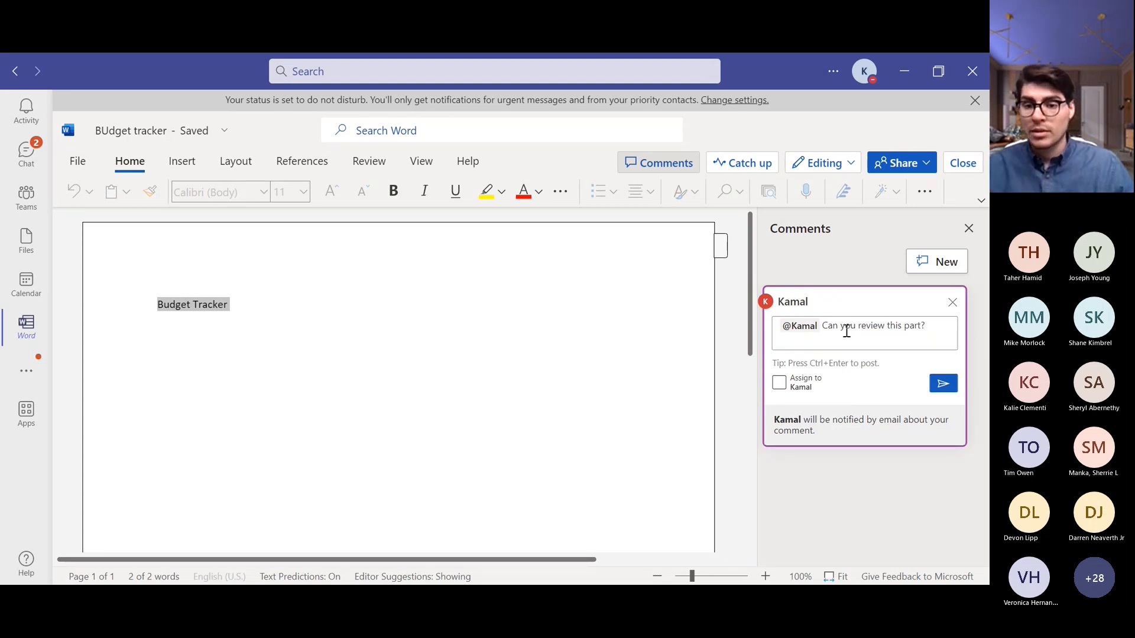
click(794, 389)
click(943, 384)
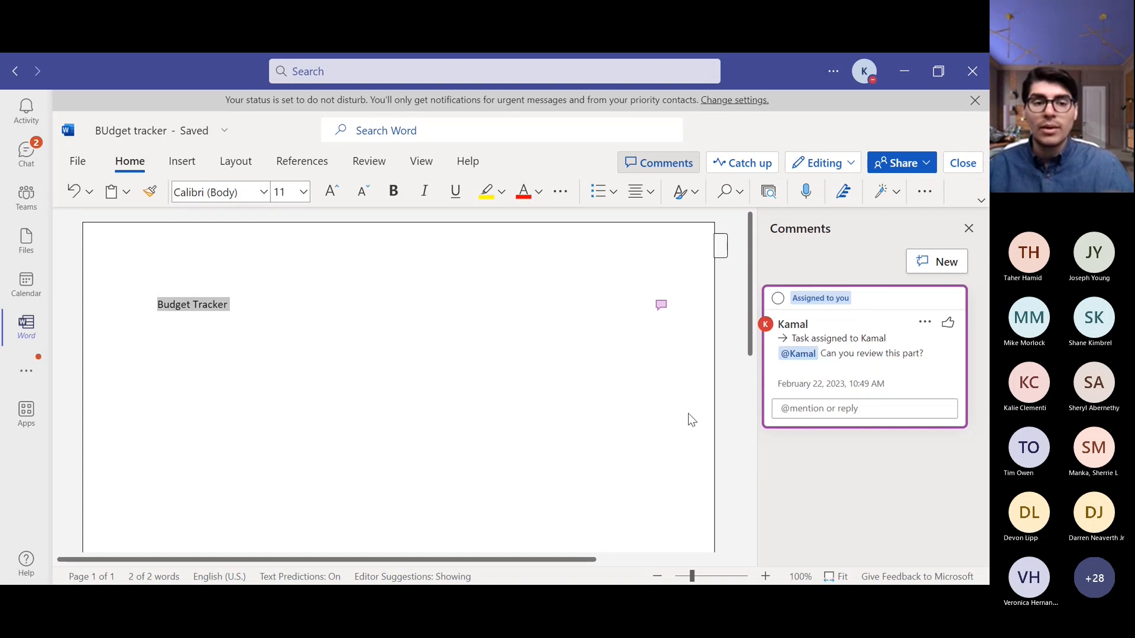
Step: Resolve the comment's task and close the document
click(923, 325)
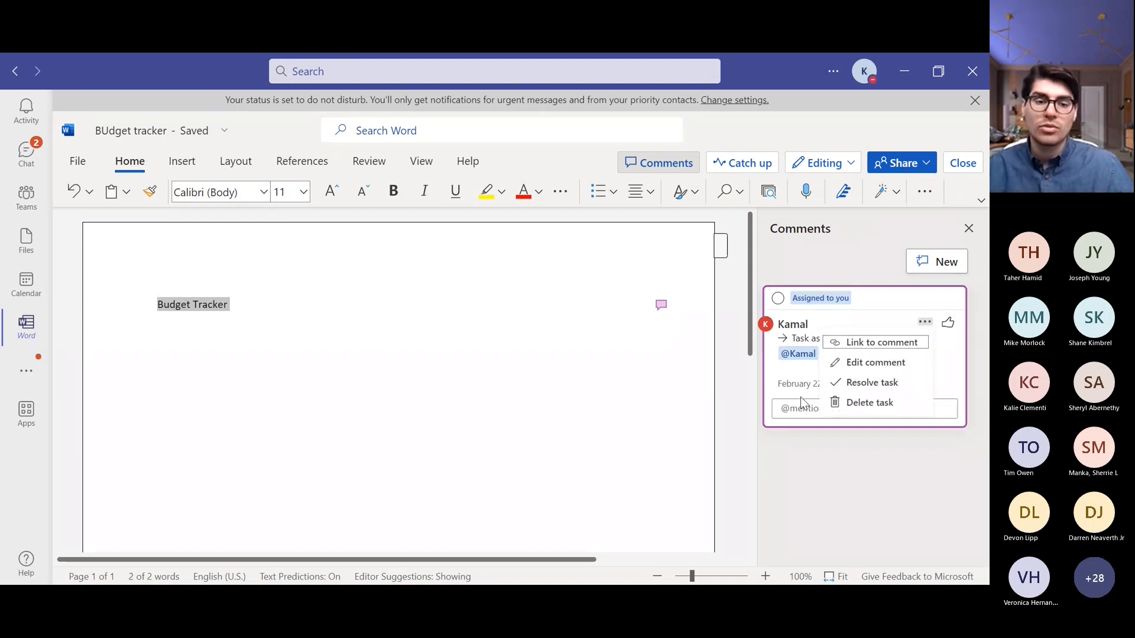
click(856, 384)
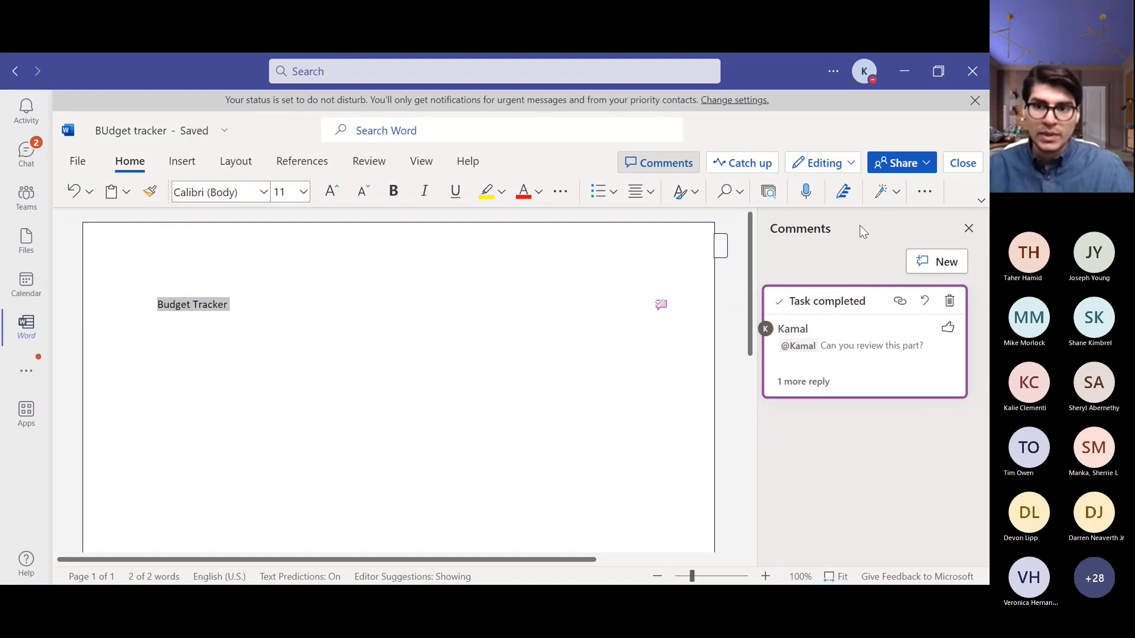
click(968, 166)
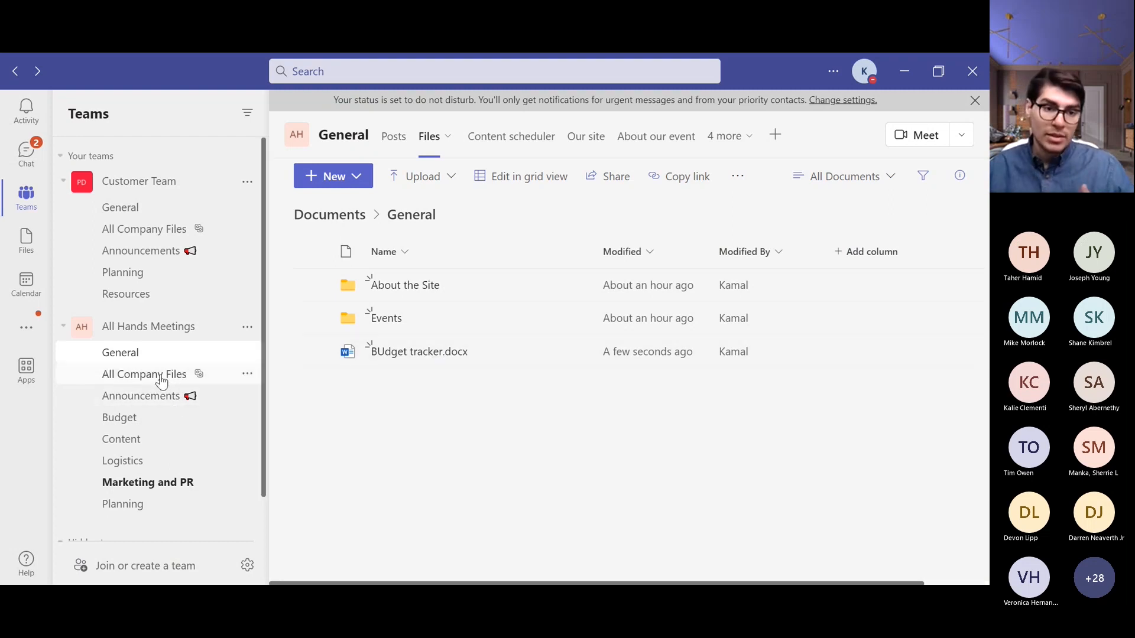
Step: Post "Can the team review please" in the General channel with a link to the recent file BUdget tracker.docx attached
click(400, 144)
click(400, 544)
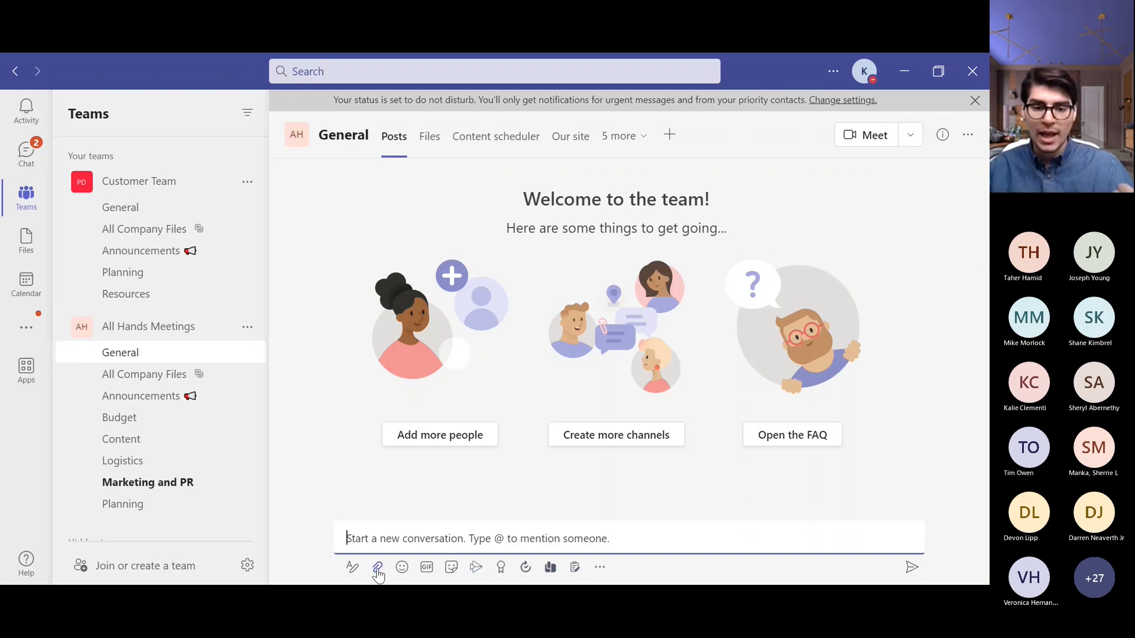
click(378, 569)
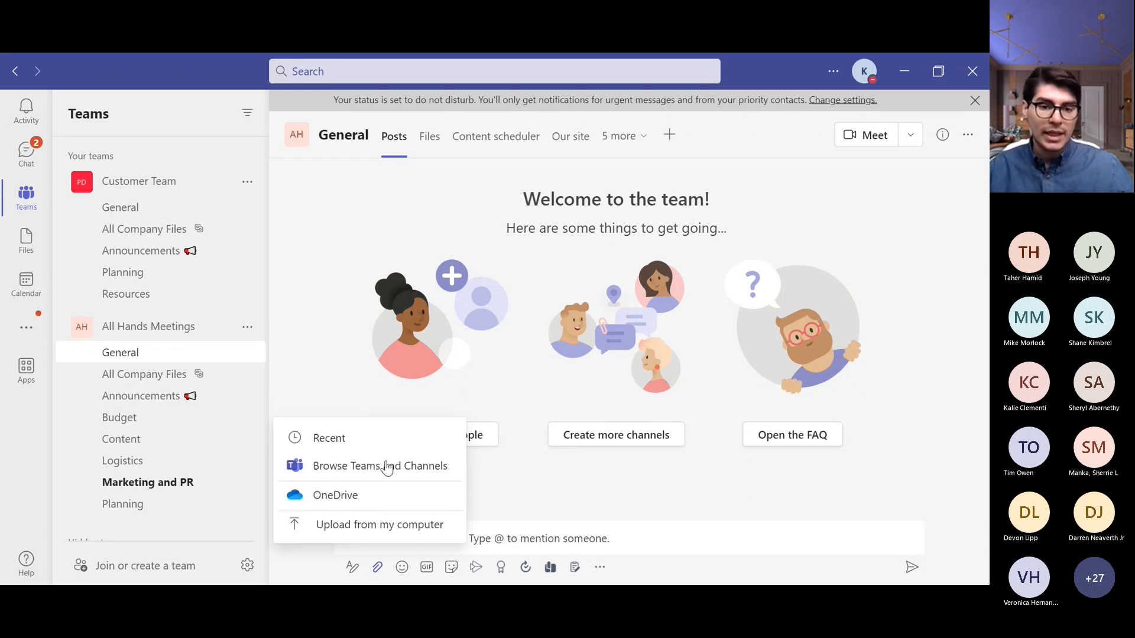
click(388, 437)
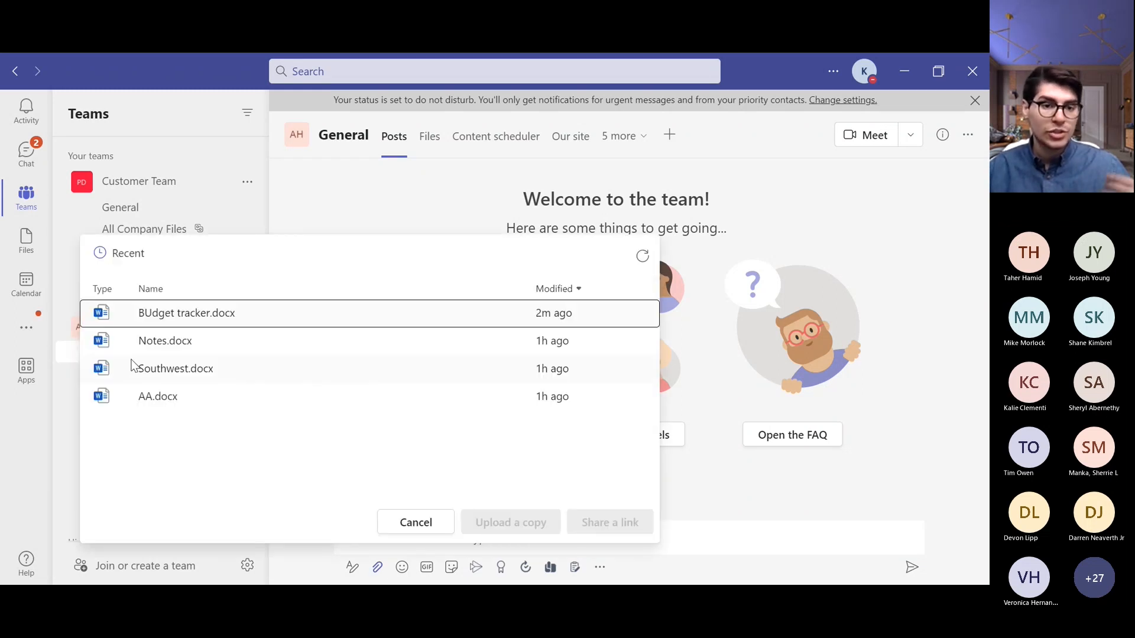
click(182, 319)
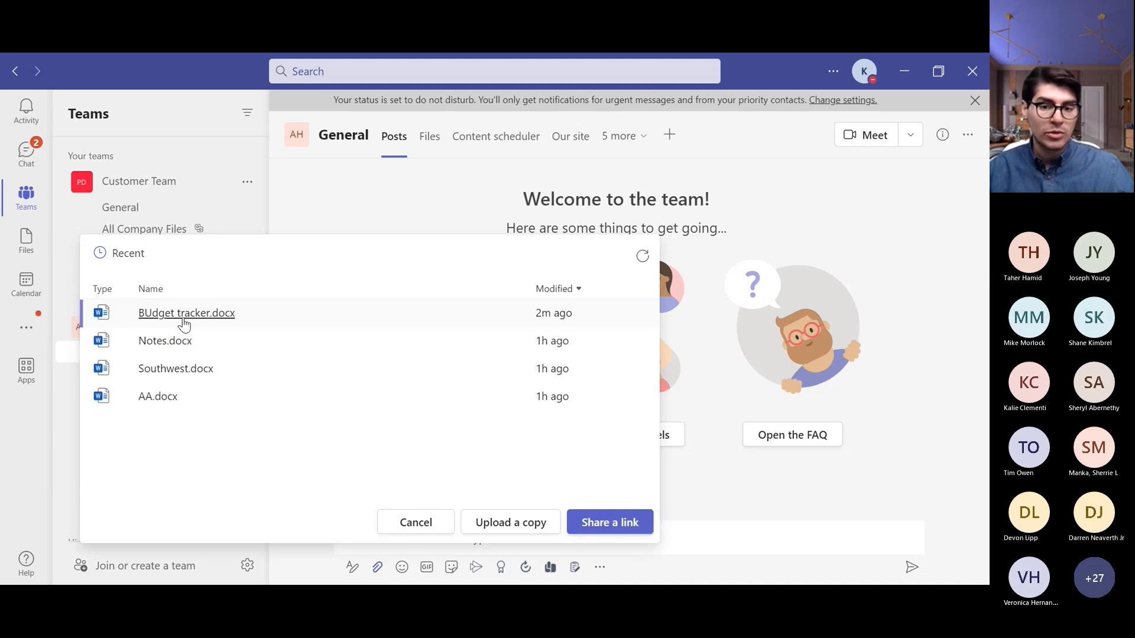
click(612, 529)
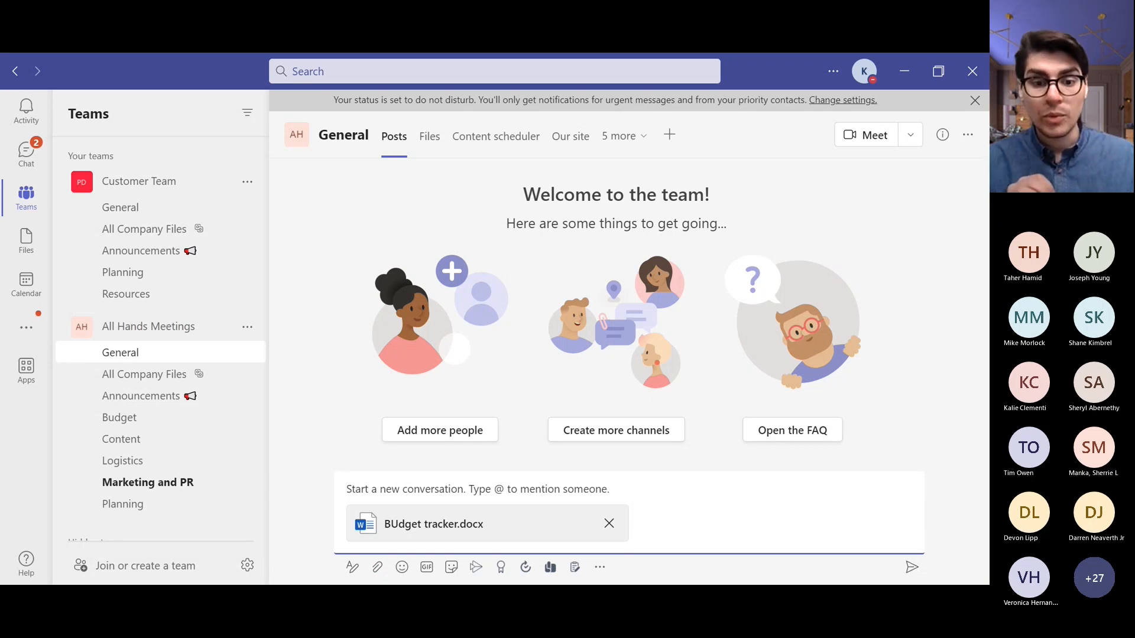
text(Can the team review please)
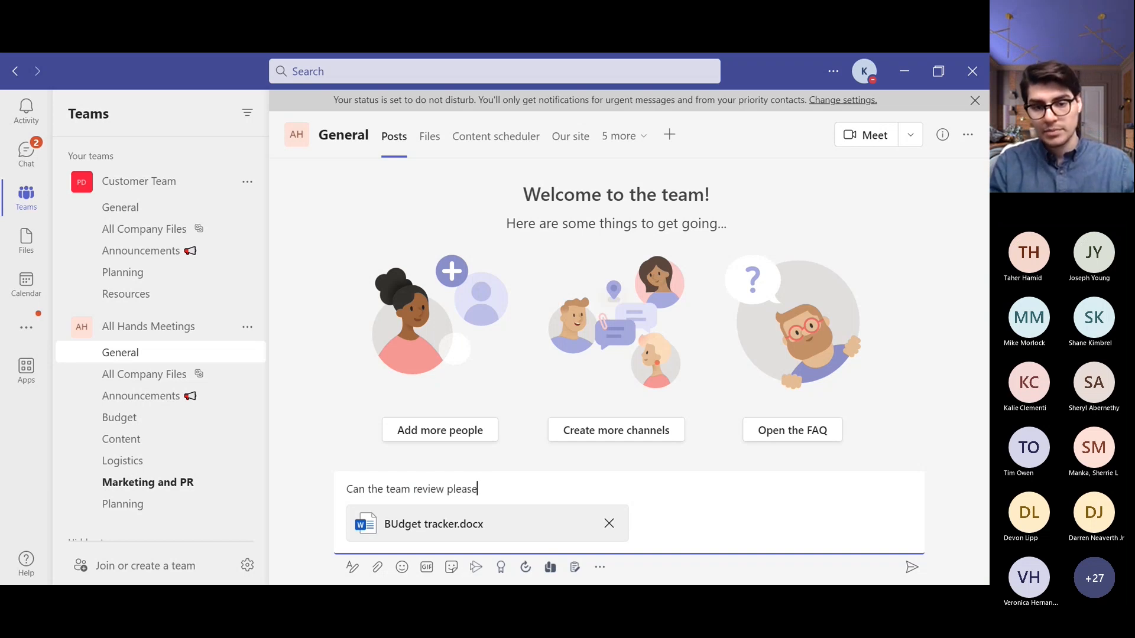
key(Return)
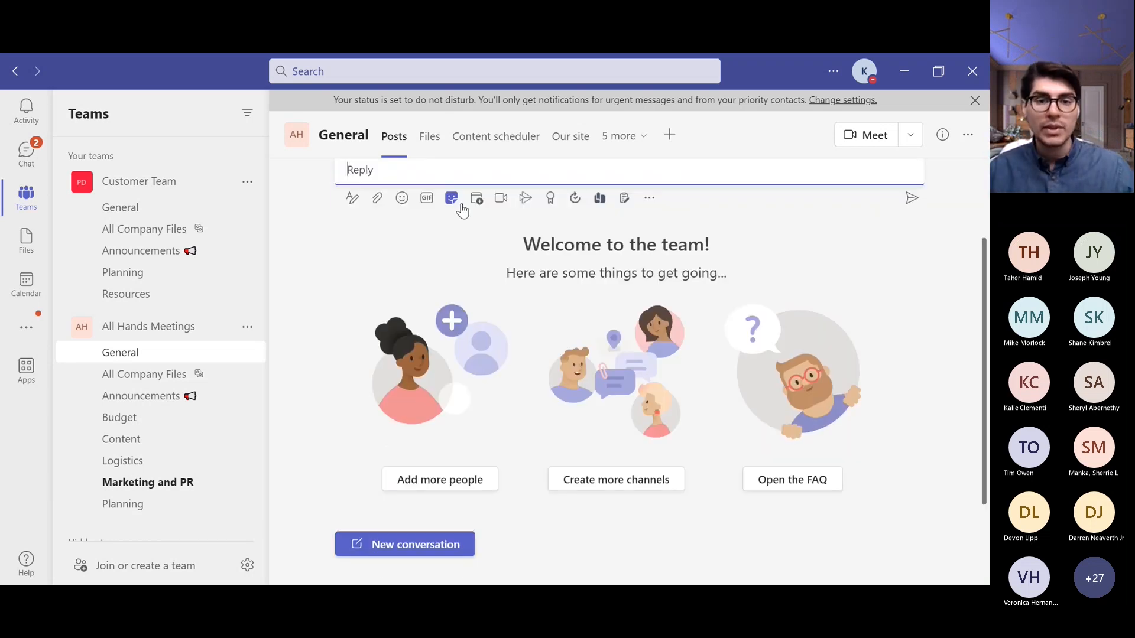